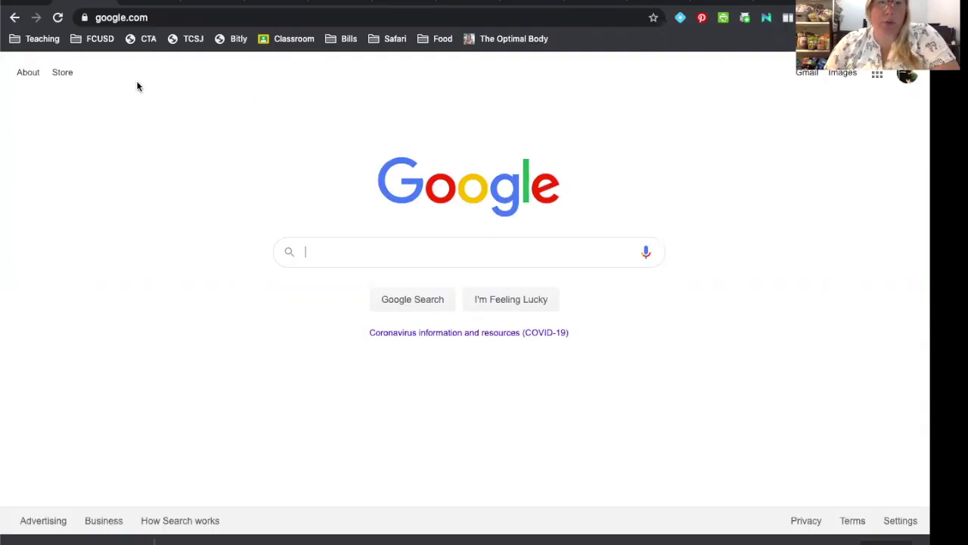
Open Google Jamboard from the list of Google apps on the Google home page
left_click(876, 77)
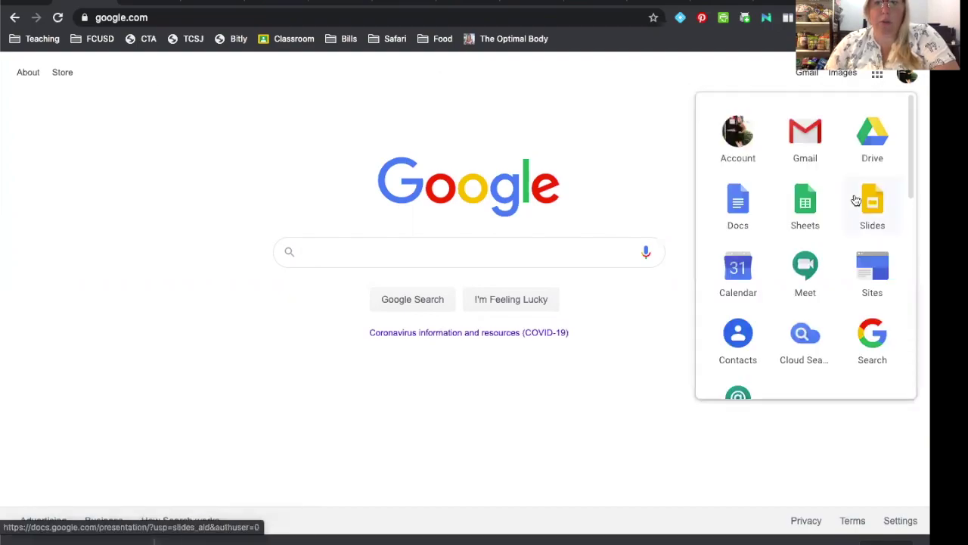
scroll(857, 200, "down", 3)
scroll(855, 199, "down", 5)
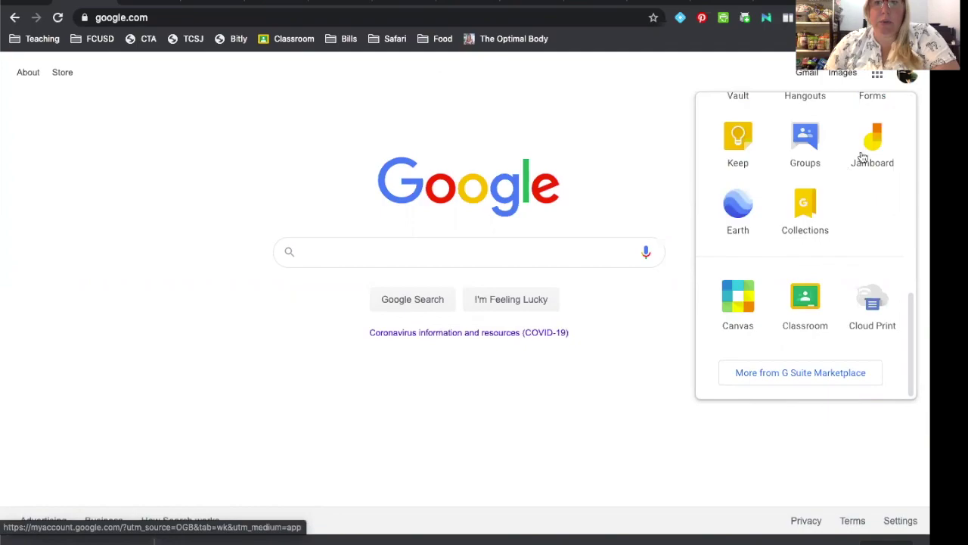
left_click(871, 147)
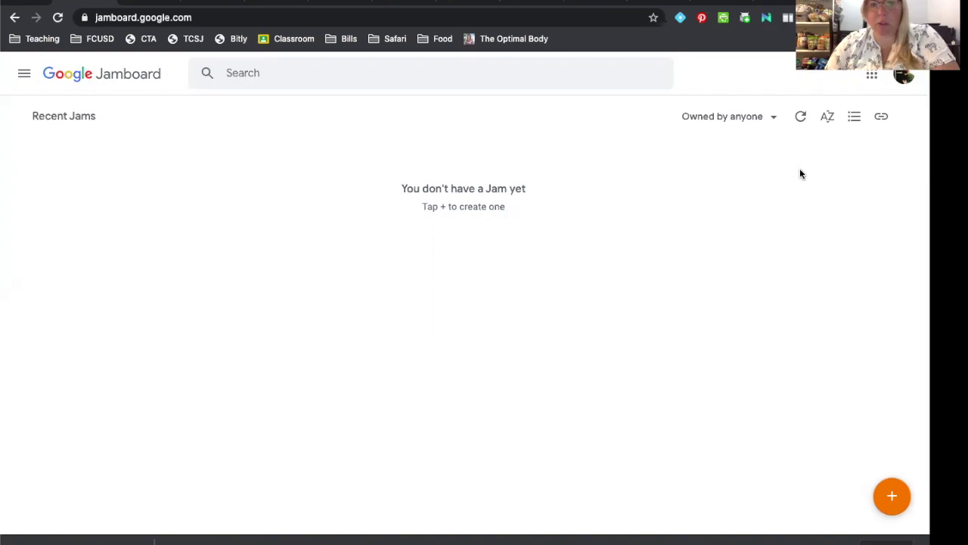
Create a Jam named Plants Conceptual Flow with a yellow sticky note reading "Basic Needs & Importance of Plants (to our lives and the planet)"
left_click(893, 501)
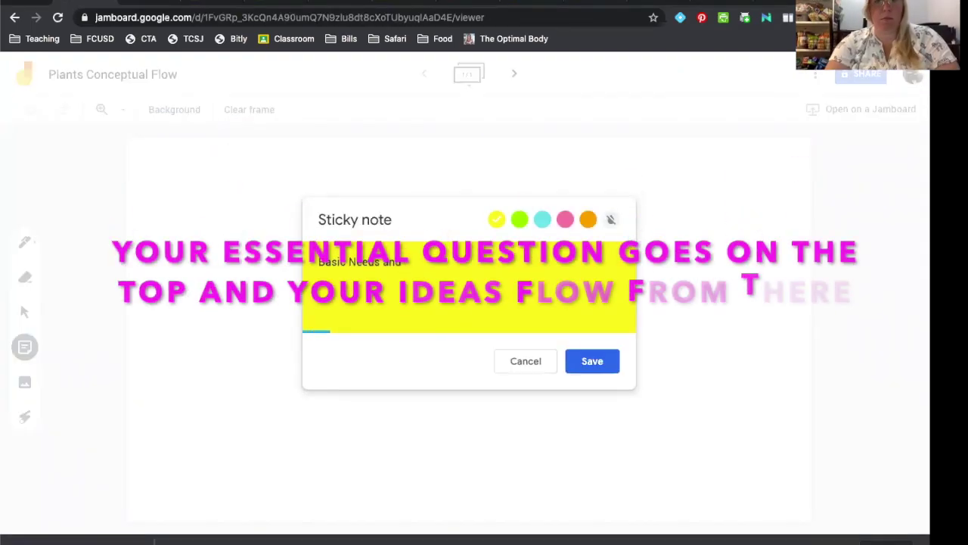
type("mportance of Plants (to our lives and the planet)")
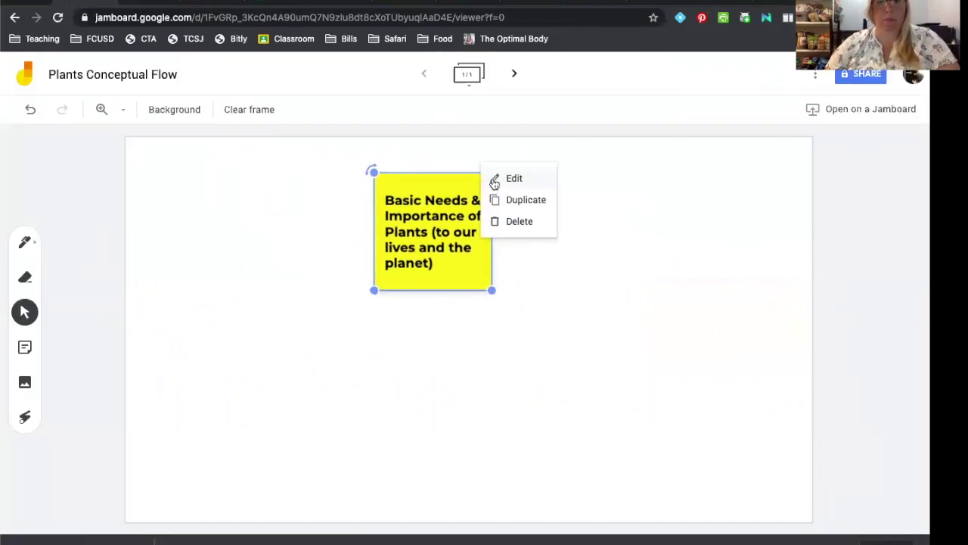
Draw three black branch lines from the yellow note and handwrite a boxed "What are plants?" under the first one
left_click(25, 241)
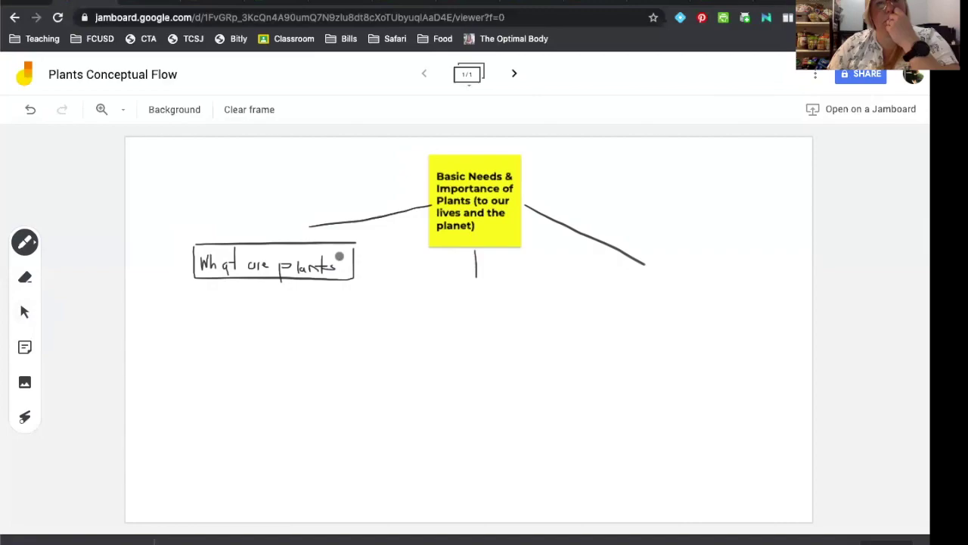
left_click_drag(339, 258, 342, 266)
left_click(342, 271)
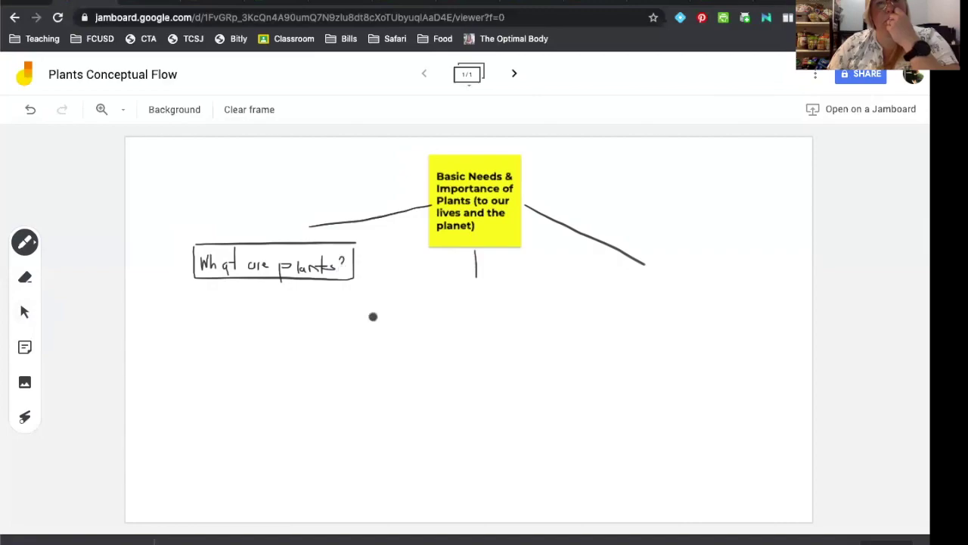
left_click(342, 272)
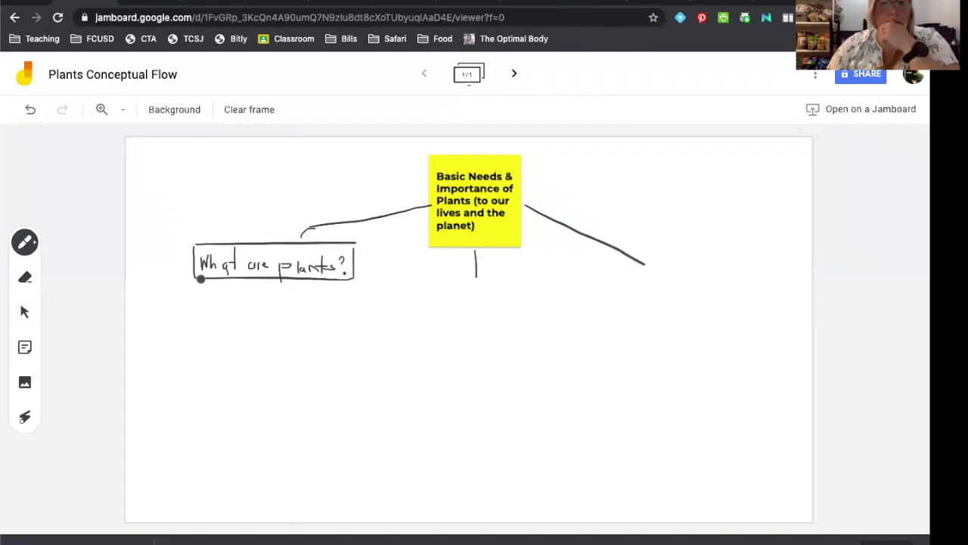
Draw a connected box below "What are plants?" and handwrite "Animals vs Plants" inside it
mouse_move(205, 282)
left_mouse_down()
mouse_move(173, 311)
mouse_move(234, 315)
left_mouse_up()
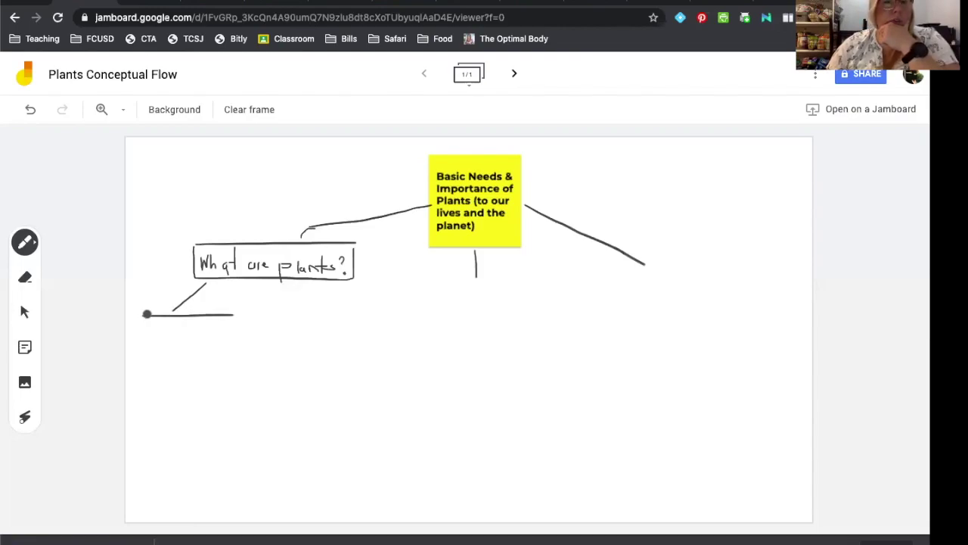
mouse_move(147, 316)
left_mouse_down()
mouse_move(146, 386)
mouse_move(231, 361)
mouse_move(232, 324)
left_mouse_up()
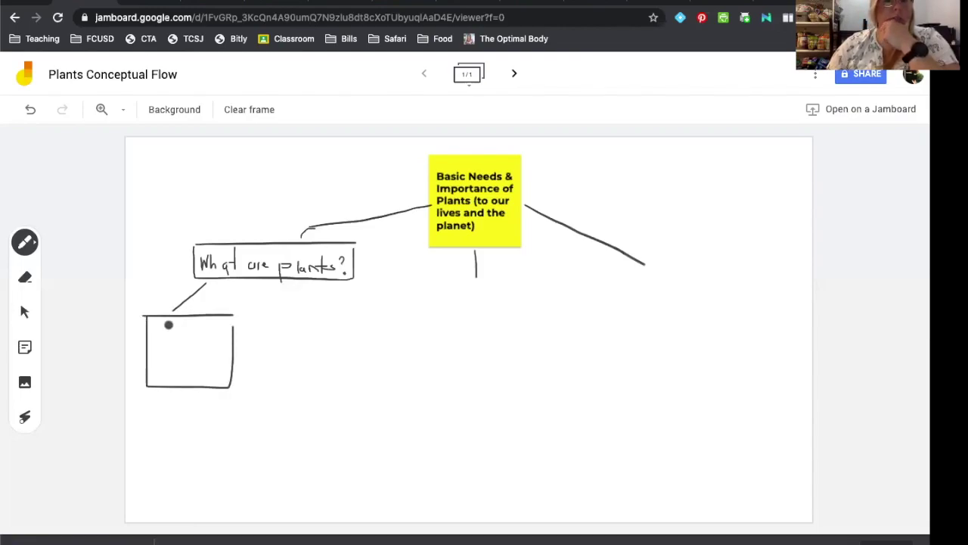
left_click_drag(159, 339, 176, 330)
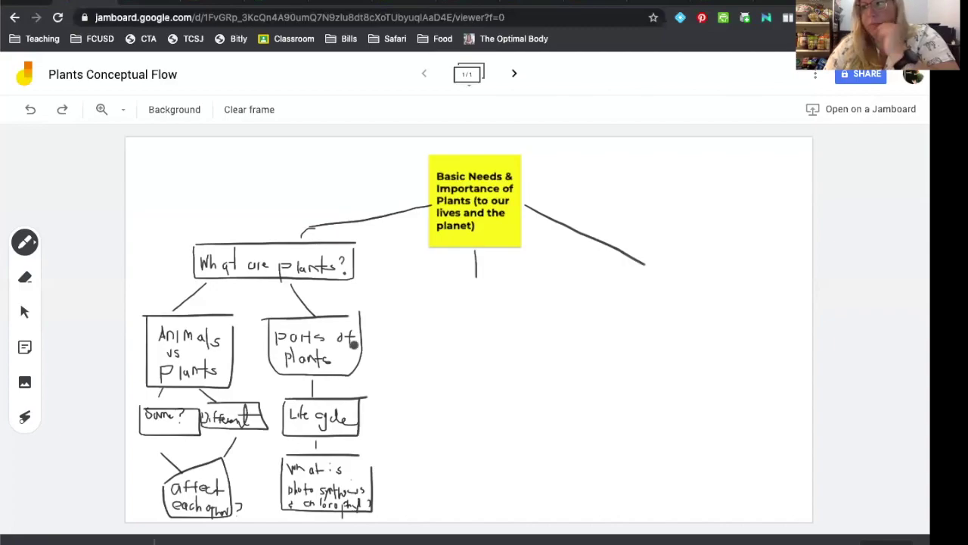
key("ctrl+y")
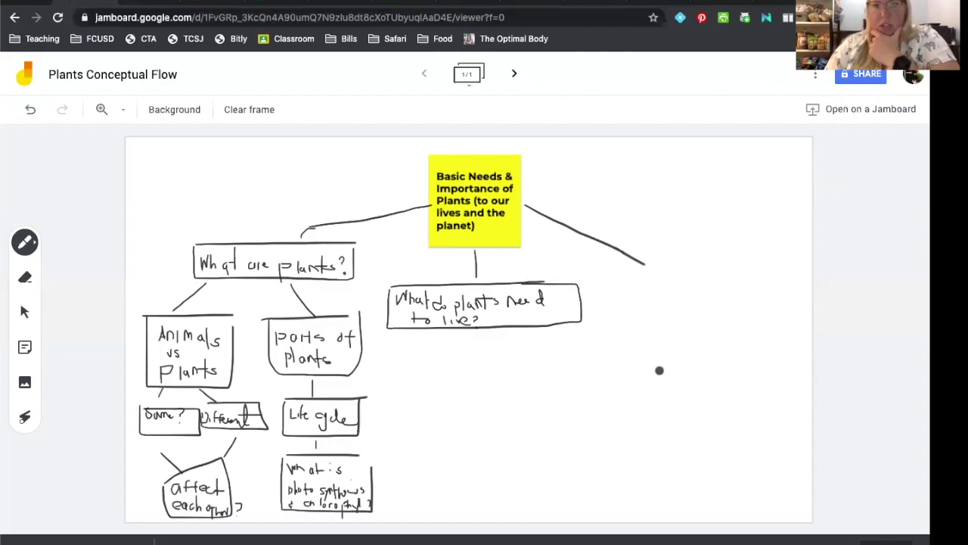
Draw connected boxes for H2O, light, air, space and nutrients below "What do plants need to live?", undoing unwanted strokes
left_click_drag(392, 330, 389, 354)
mouse_move(377, 364)
left_mouse_down()
mouse_move(415, 364)
mouse_move(376, 387)
left_mouse_up()
mouse_move(381, 372)
left_mouse_down()
mouse_move(394, 379)
mouse_move(441, 332)
mouse_move(443, 364)
mouse_move(436, 351)
mouse_move(446, 358)
mouse_move(456, 344)
mouse_move(463, 365)
left_mouse_up()
left_click(30, 109)
left_click(31, 109)
left_click(30, 109)
mouse_move(480, 325)
left_mouse_down()
mouse_move(495, 371)
mouse_move(522, 390)
left_mouse_up()
left_click_drag(490, 382, 504, 379)
mouse_move(526, 333)
left_mouse_down()
mouse_move(511, 347)
mouse_move(562, 326)
mouse_move(573, 345)
mouse_move(593, 340)
mouse_move(569, 340)
mouse_move(579, 345)
left_mouse_up()
Draw cyan pen connectors from the photosynthesis and chlorophyll box to Light, and from H2O to Air
left_click(24, 242)
left_click(96, 273)
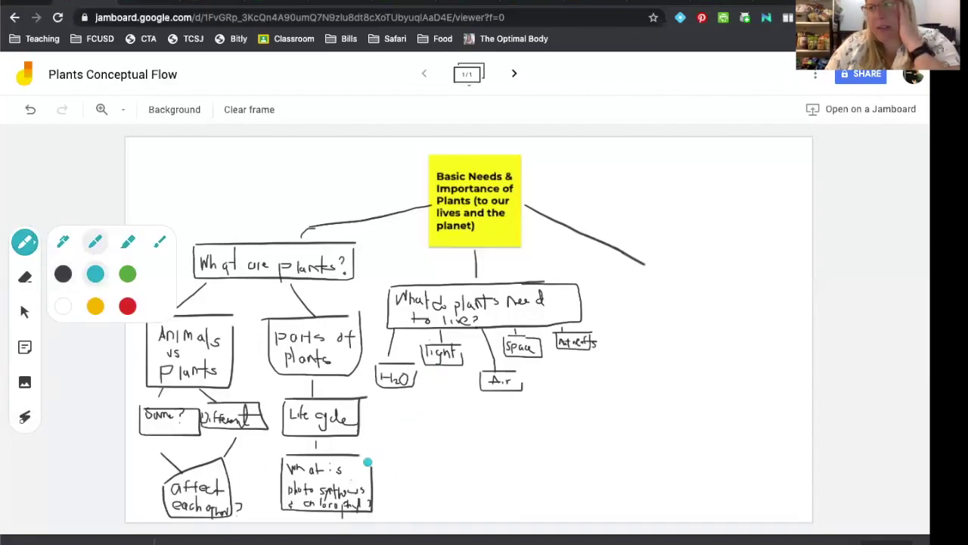
mouse_move(368, 461)
left_mouse_down()
mouse_move(369, 443)
mouse_move(411, 406)
mouse_move(430, 367)
left_mouse_up()
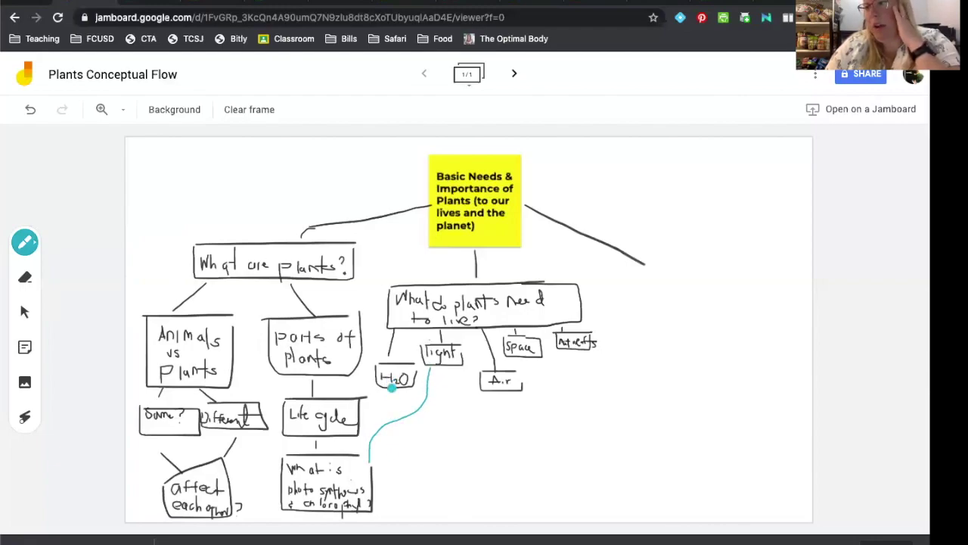
mouse_move(392, 387)
left_mouse_down()
mouse_move(394, 413)
mouse_move(510, 413)
mouse_move(508, 395)
left_mouse_up()
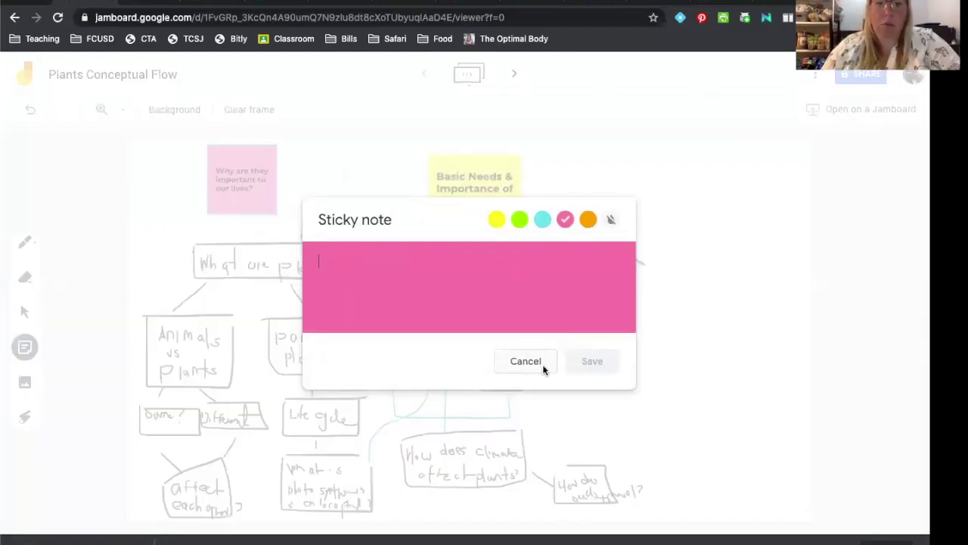
Dismiss the empty sticky note, move the pink "Why are they important to our lives?" note to the open branch's end, and enlarge it slightly
left_click(525, 361)
left_click_drag(246, 188, 681, 274)
left_click(788, 361)
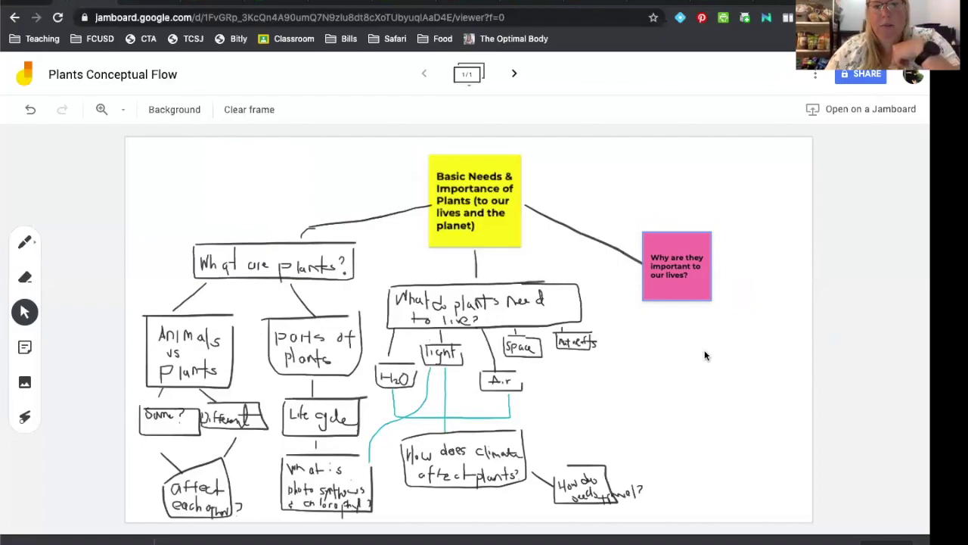
left_click(708, 296)
left_click_drag(712, 300, 724, 309)
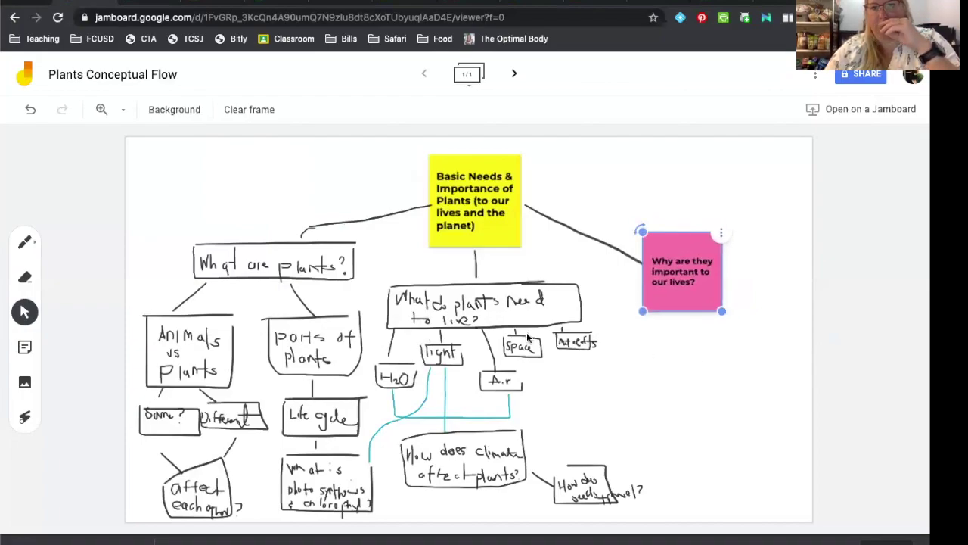
left_click(525, 331)
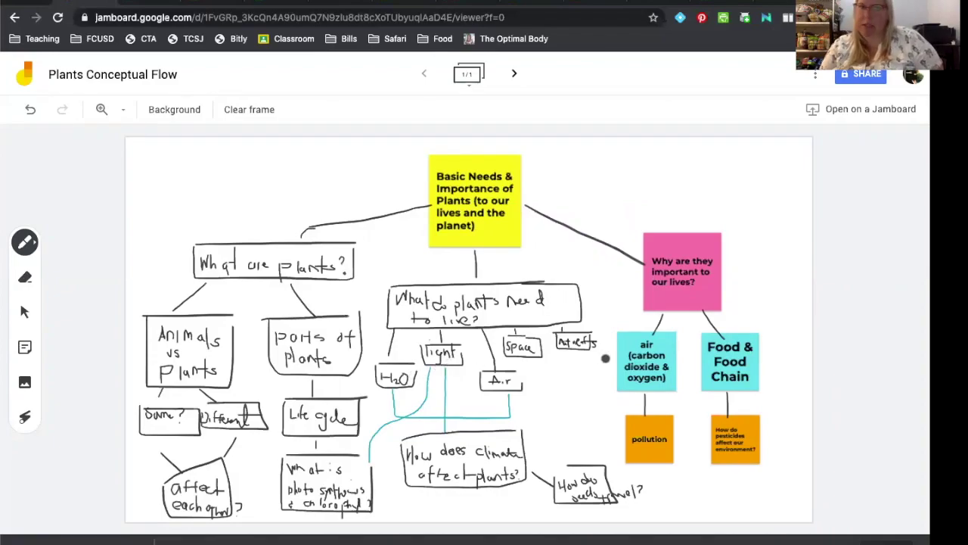
Draw a cyan pen line connecting the handwritten Air box to the "air (carbon dioxide & oxygen)" sticky note
left_click(29, 244)
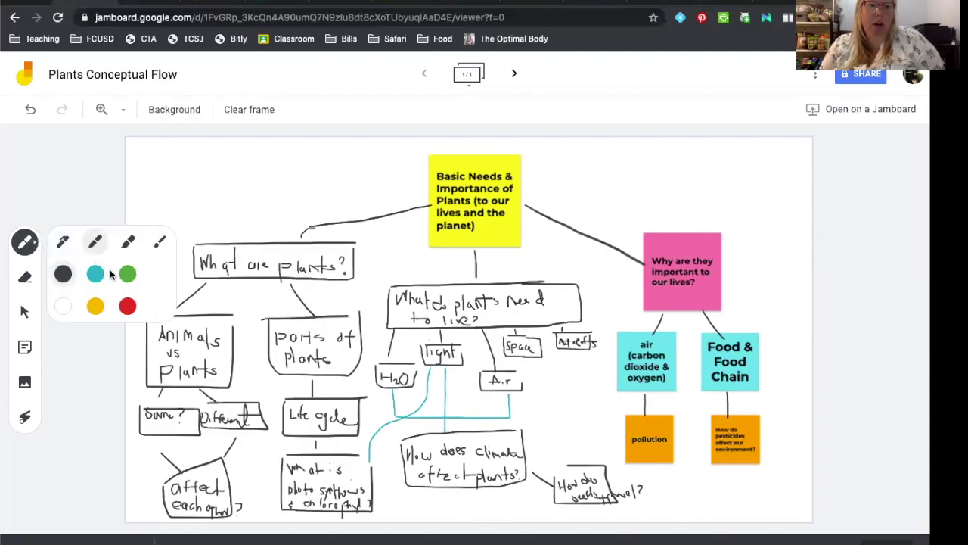
left_click(95, 273)
left_click_drag(525, 386, 617, 370)
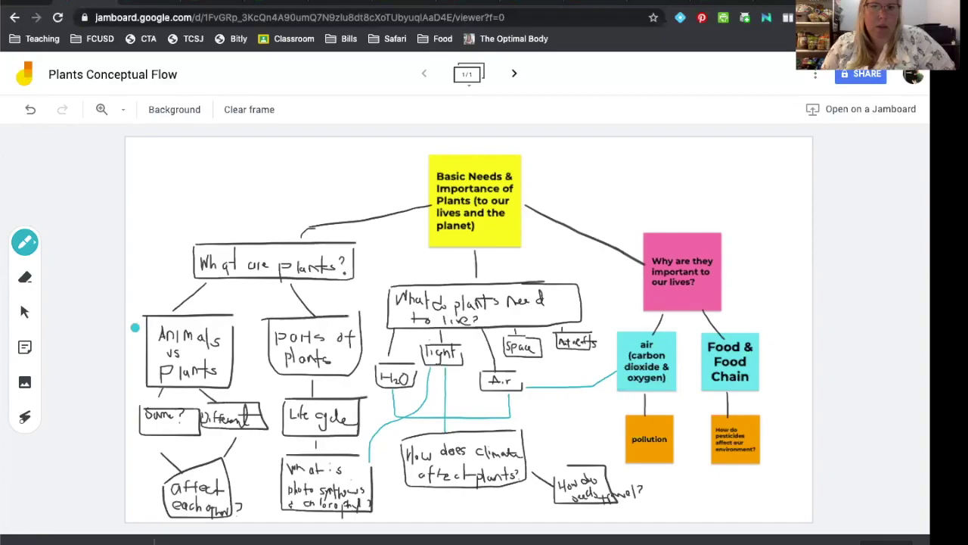
Compare the Jam with the Conceptual Flow example slide in Google Slides, and review the Jam's sharing settings
key("ctrl+Tab")
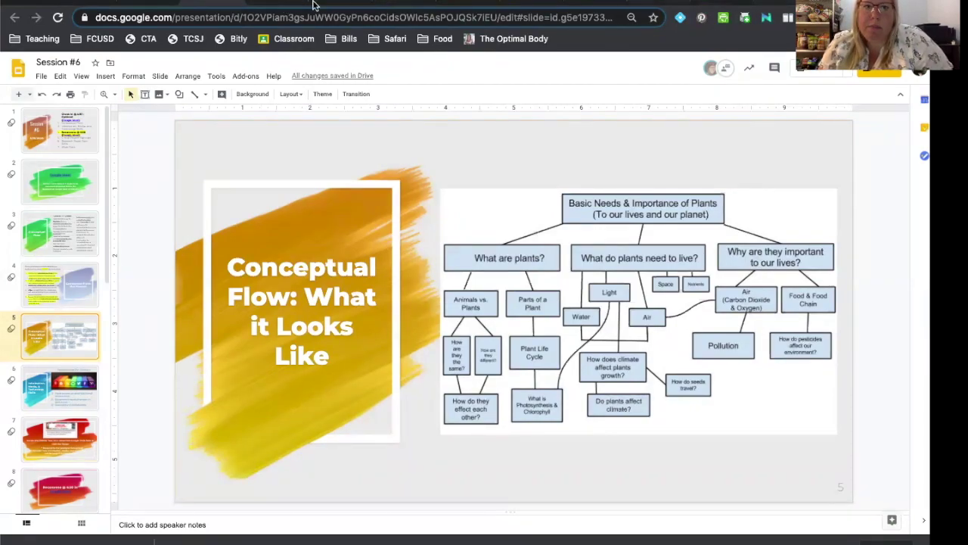
left_click(83, 6)
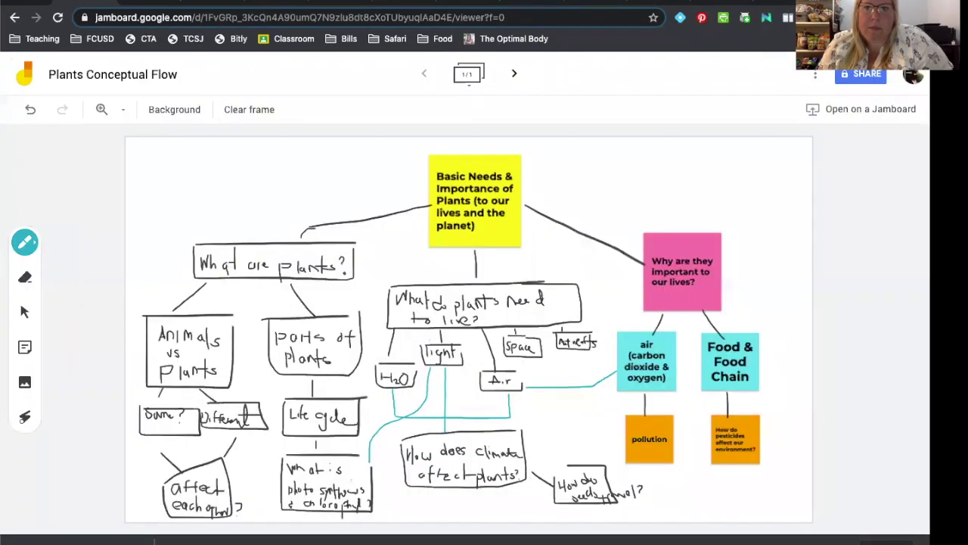
left_click(862, 73)
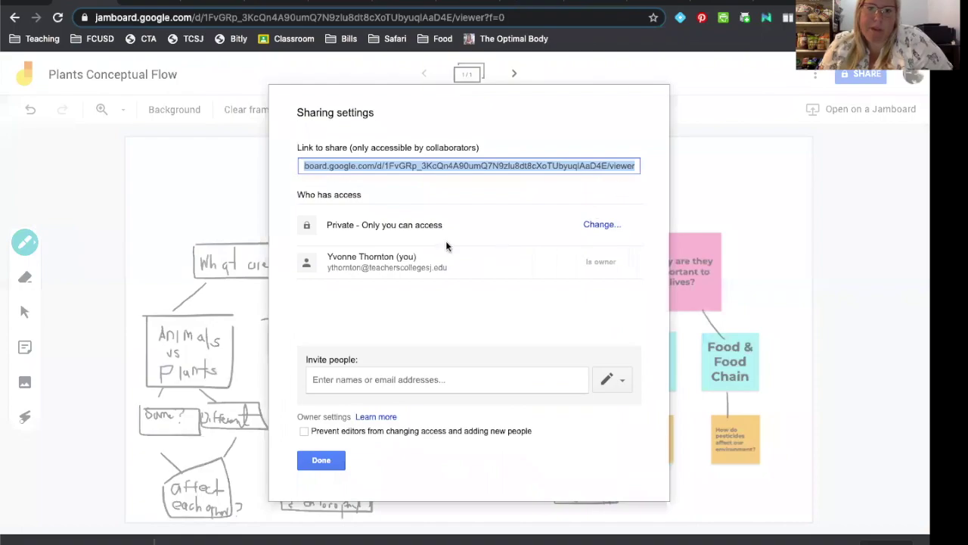
left_click(336, 459)
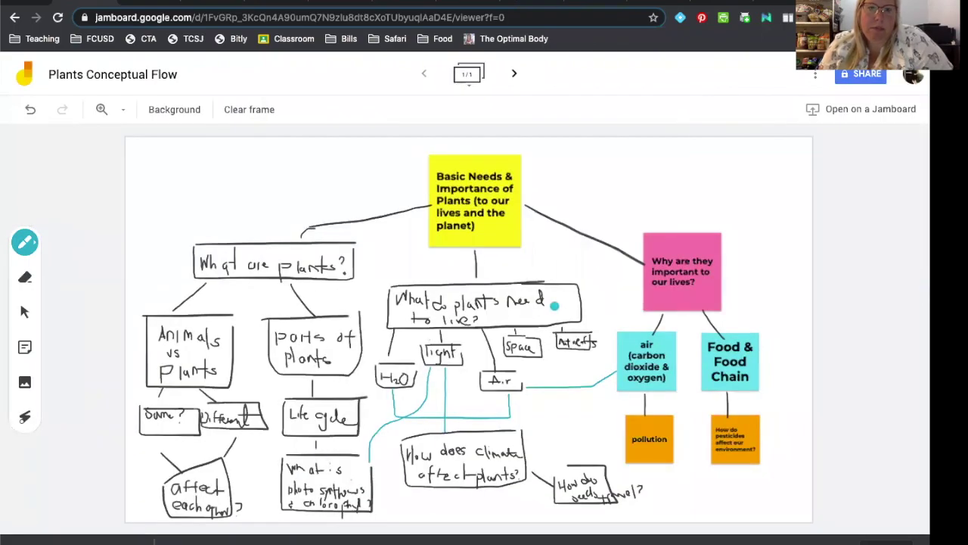